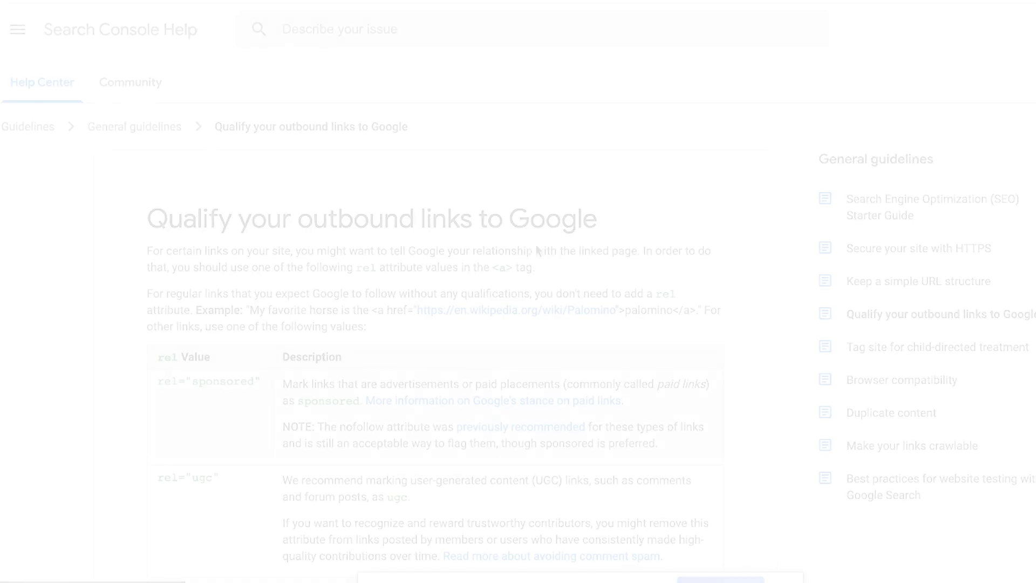
{"action": "scroll", "coordinate": [529, 248], "scroll_direction": "down", "scroll_amount": 1}
{"action": "scroll", "coordinate": [528, 248], "scroll_direction": "down", "scroll_amount": 2}
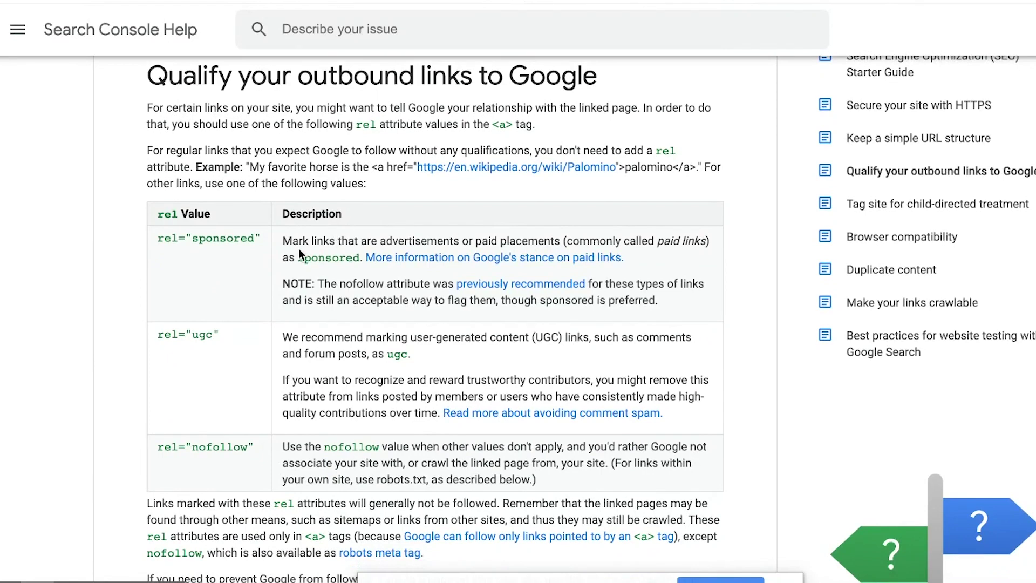
{"action": "scroll", "coordinate": [240, 265], "scroll_direction": "down", "scroll_amount": 1}
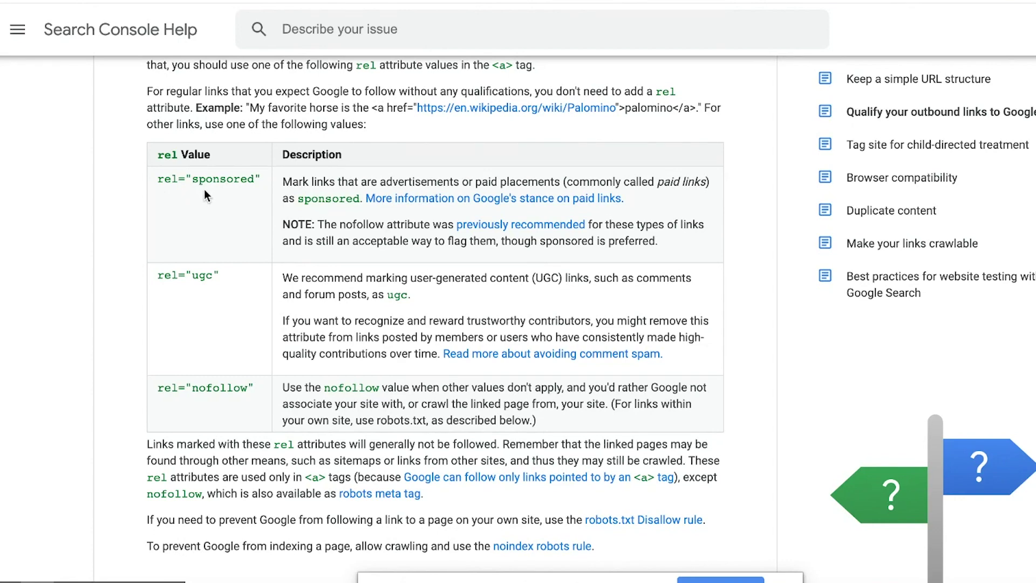
{"action": "scroll", "coordinate": [205, 192], "scroll_direction": "down", "scroll_amount": 1}
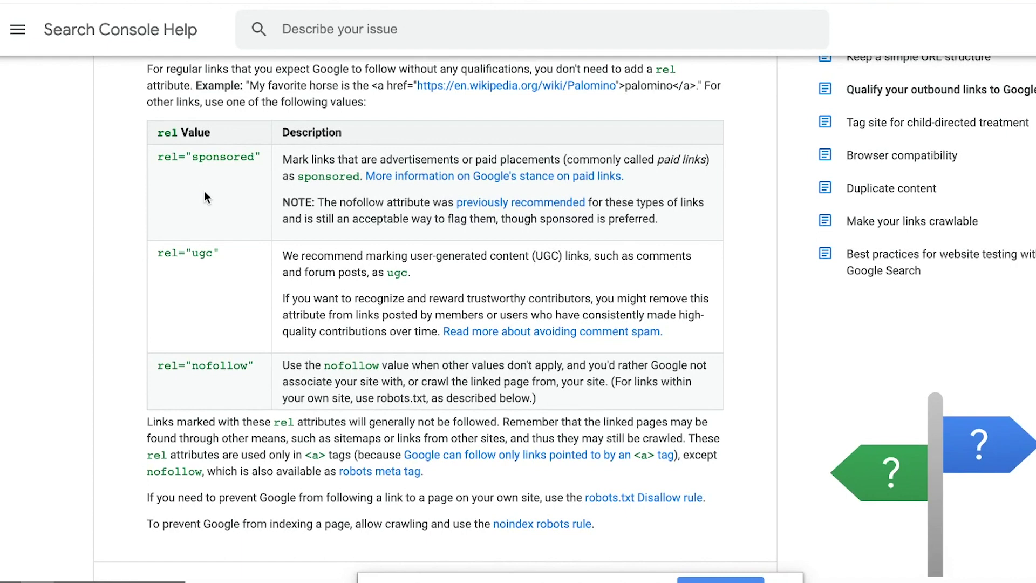
{"action": "scroll", "coordinate": [204, 192], "scroll_direction": "down", "scroll_amount": 1}
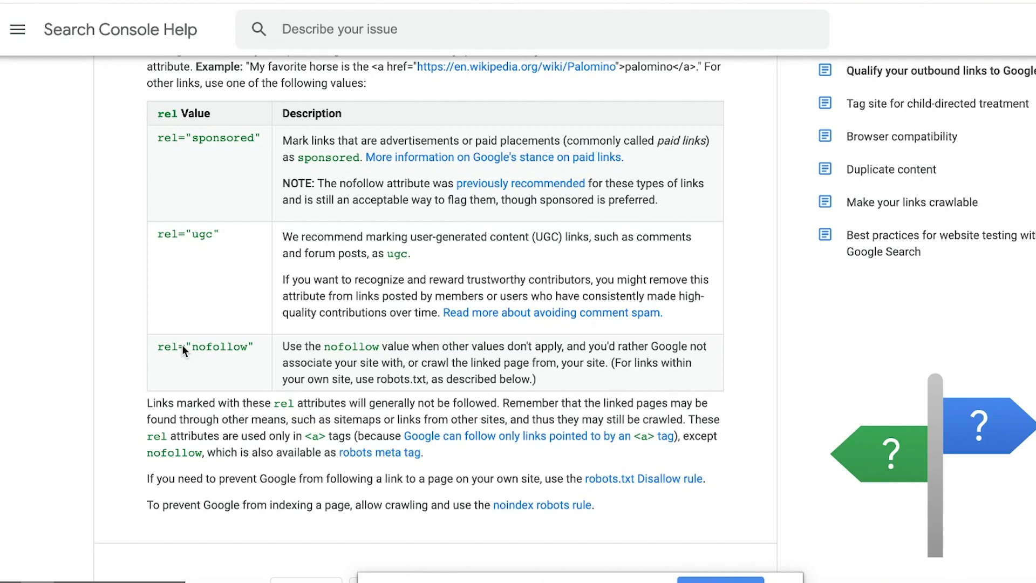
{"action": "scroll", "coordinate": [182, 348], "scroll_direction": "up", "scroll_amount": 1}
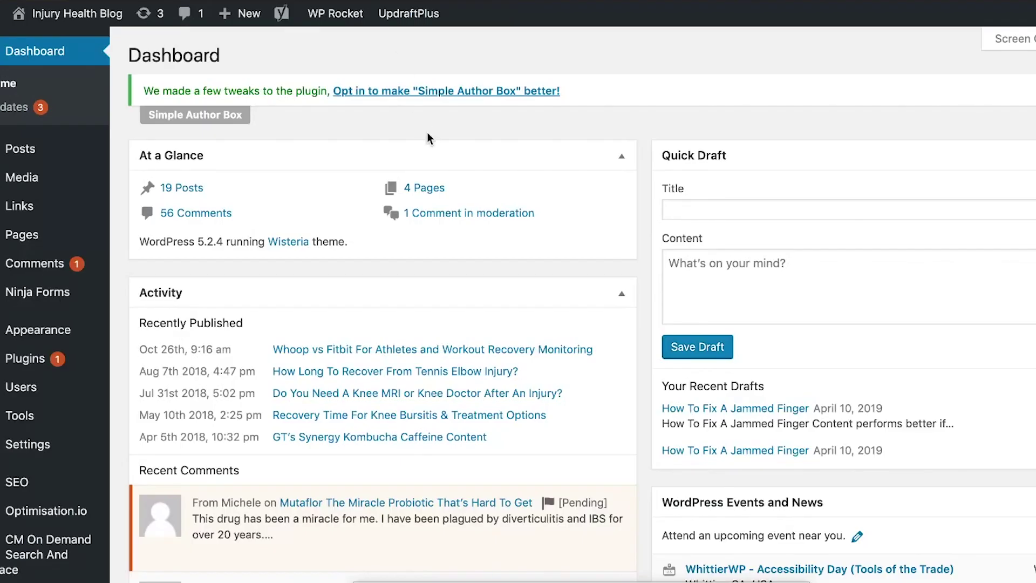
Scroll through the FMTC Affiliate Disclosure settings to review the current and default disclosure text.
{"action": "scroll", "coordinate": [428, 135], "scroll_direction": "down", "scroll_amount": 2}
{"action": "scroll", "coordinate": [427, 135], "scroll_direction": "up", "scroll_amount": 1}
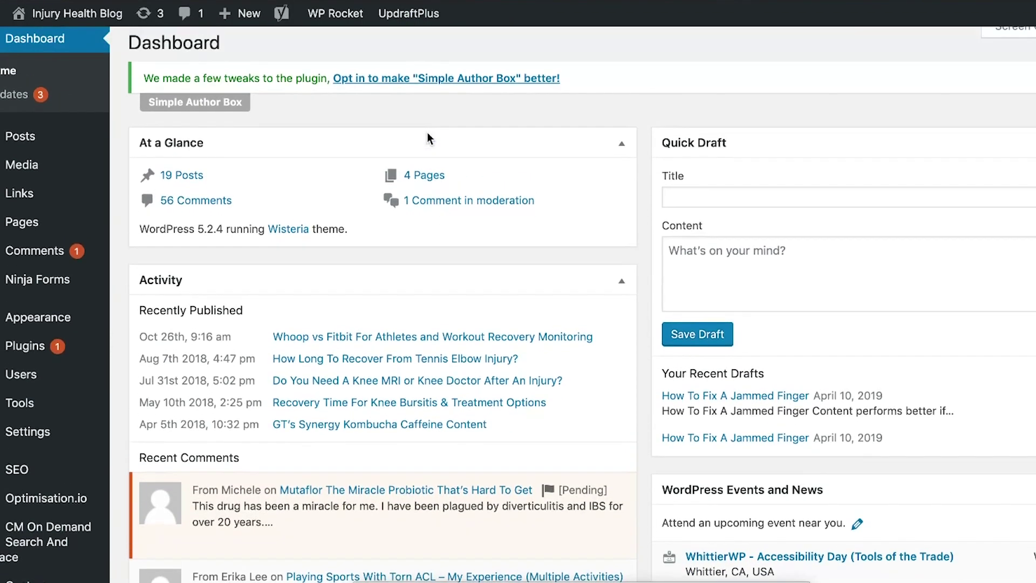
{"action": "scroll", "coordinate": [427, 135], "scroll_direction": "up", "scroll_amount": 1}
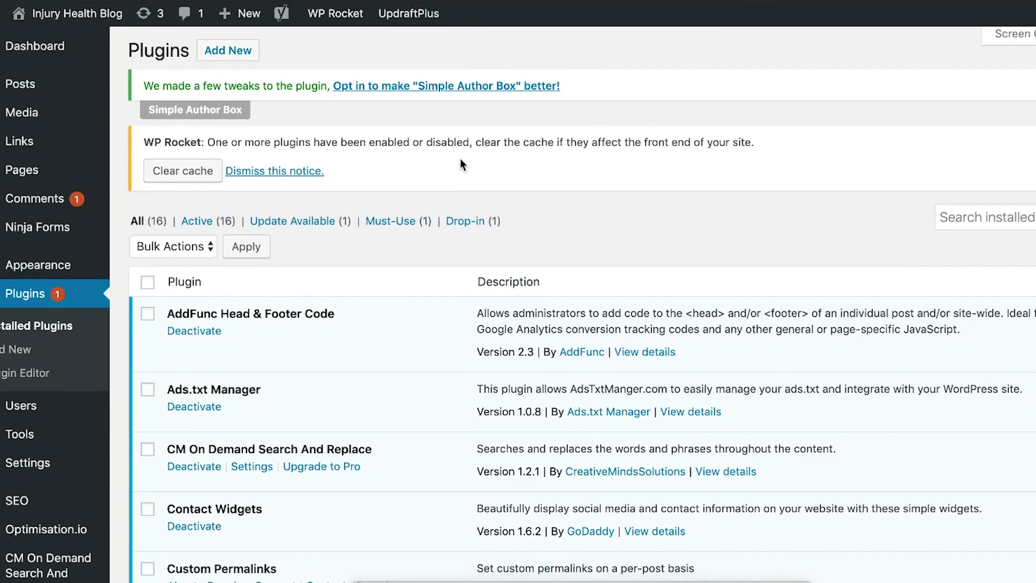
{"action": "scroll", "coordinate": [460, 158], "scroll_direction": "down", "scroll_amount": 4}
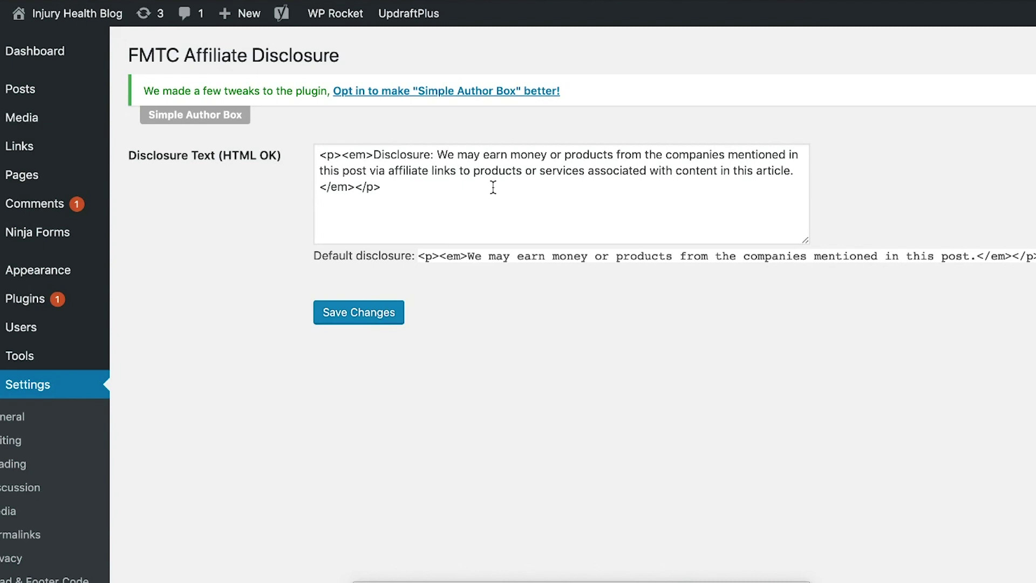
{"action": "left_click", "coordinate": [387, 196]}
{"action": "left_click_drag", "start_coordinate": [795, 171], "coordinate": [373, 154]}
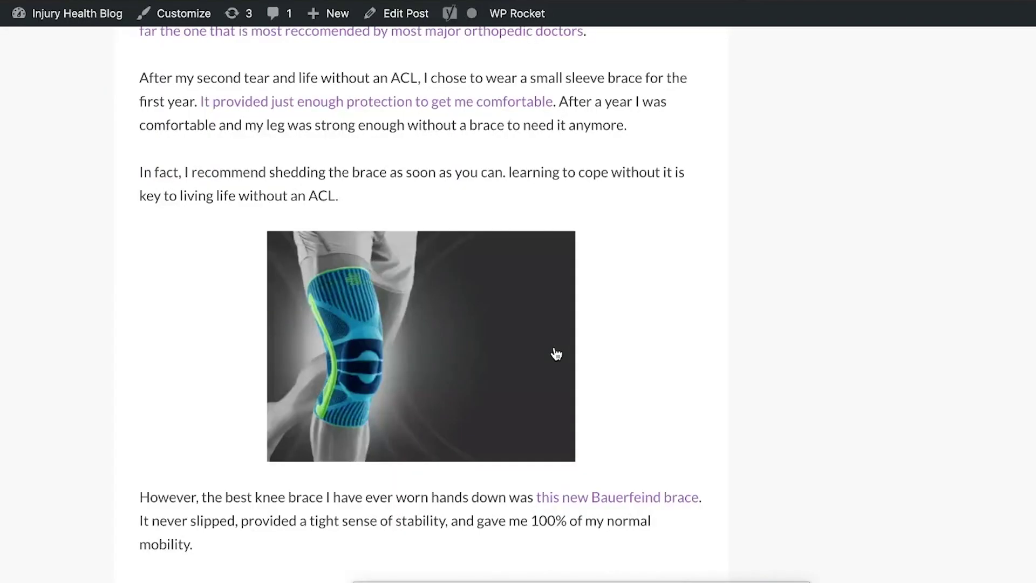
Select the italic affiliate disclosure paragraph above the ACL post's first heading to inspect it.
{"action": "scroll", "coordinate": [555, 347], "scroll_direction": "up", "scroll_amount": 20}
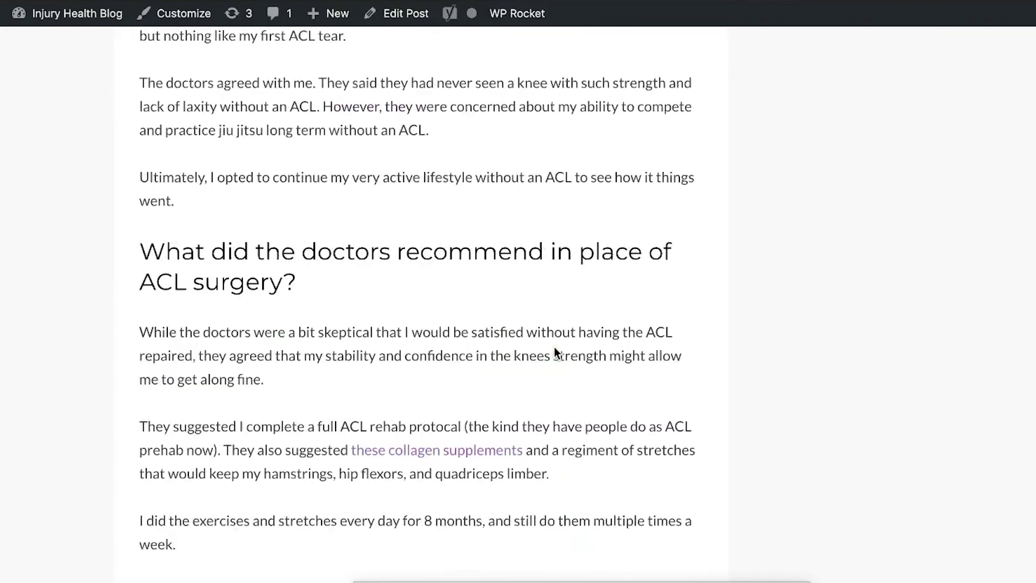
{"action": "scroll", "coordinate": [555, 352], "scroll_direction": "down", "scroll_amount": 6}
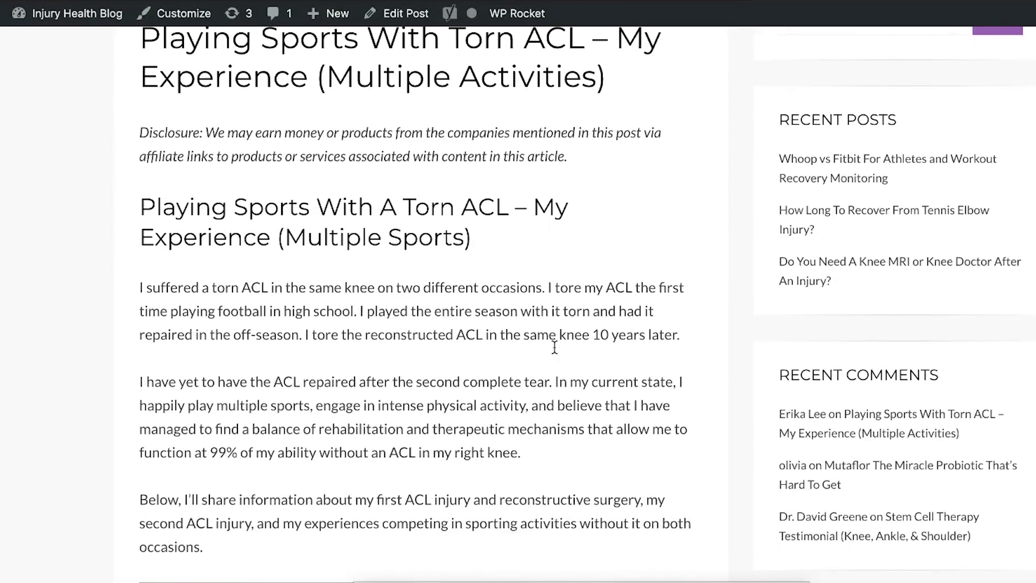
{"action": "triple_click", "coordinate": [286, 147]}
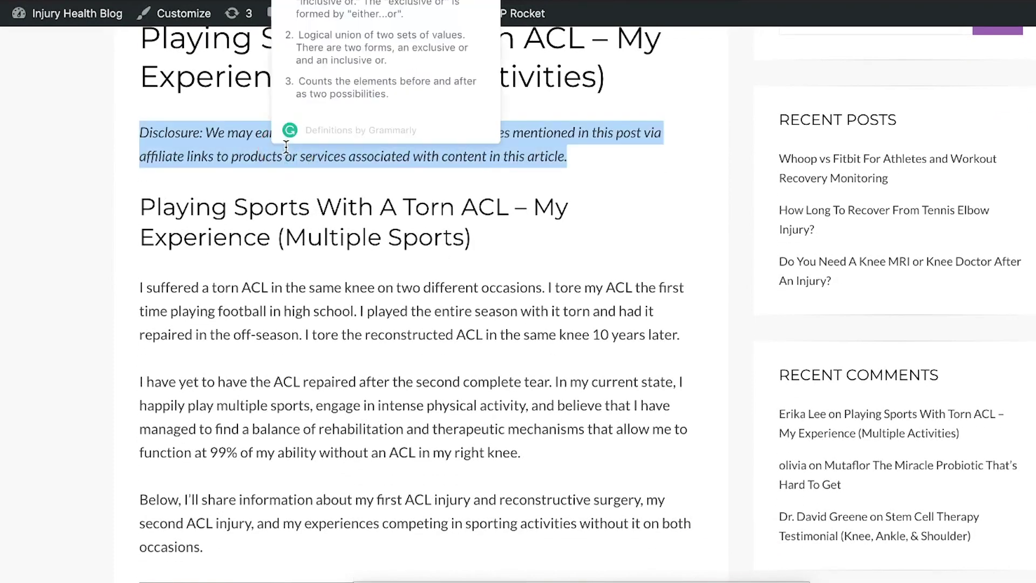
{"action": "left_click", "coordinate": [394, 200]}
{"action": "scroll", "coordinate": [394, 199], "scroll_direction": "down", "scroll_amount": 1}
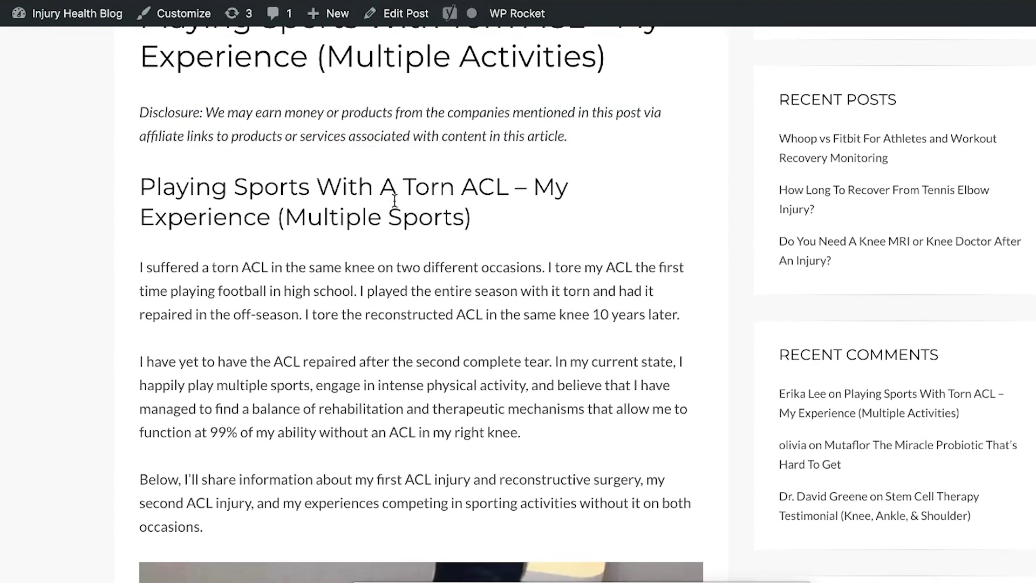
{"action": "scroll", "coordinate": [394, 201], "scroll_direction": "down", "scroll_amount": 1}
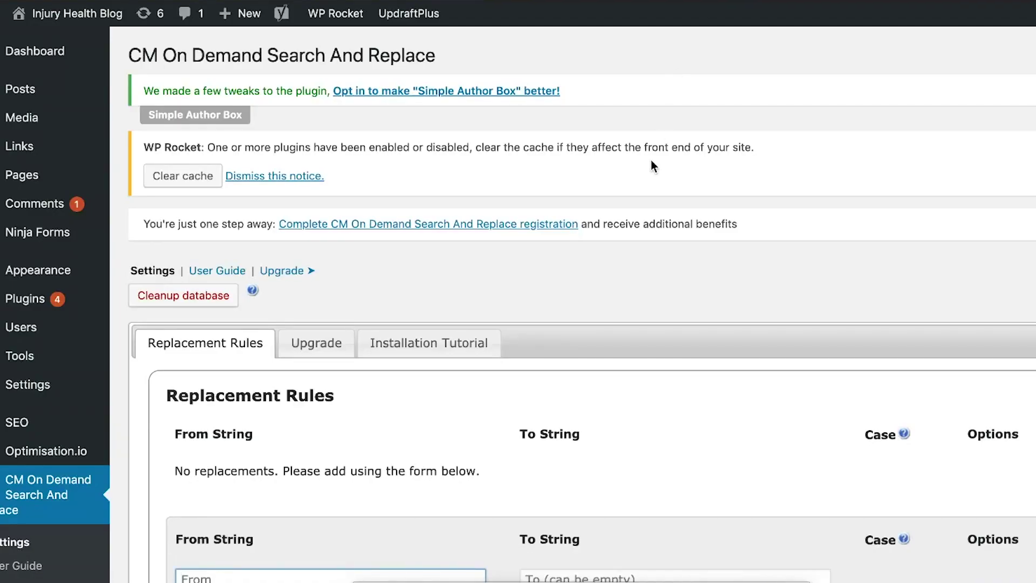
Open the Plugins list in a new tab from the admin menu.
{"action": "scroll", "coordinate": [651, 160], "scroll_direction": "down", "scroll_amount": 3}
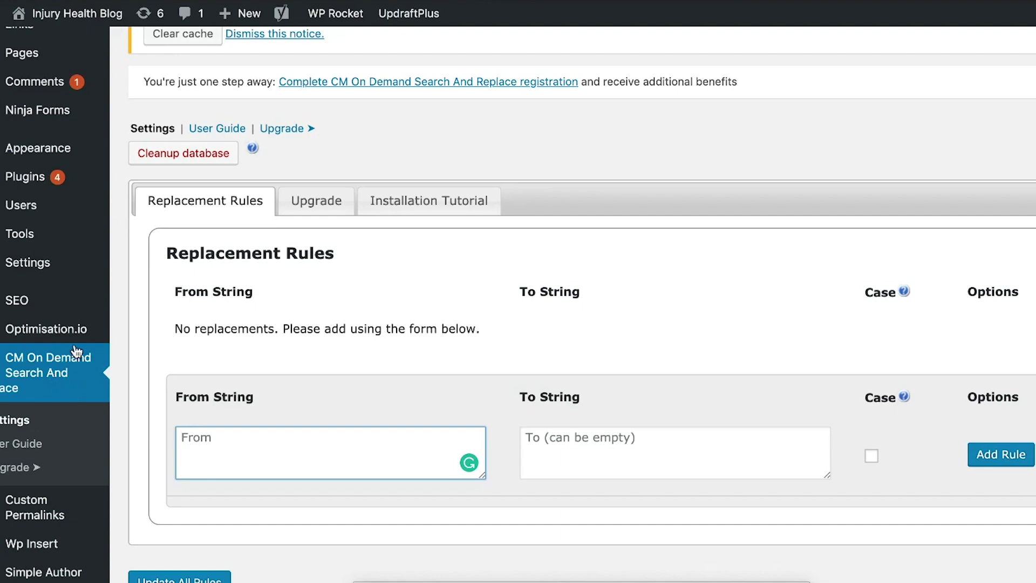
{"action": "right_click", "coordinate": [26, 189]}
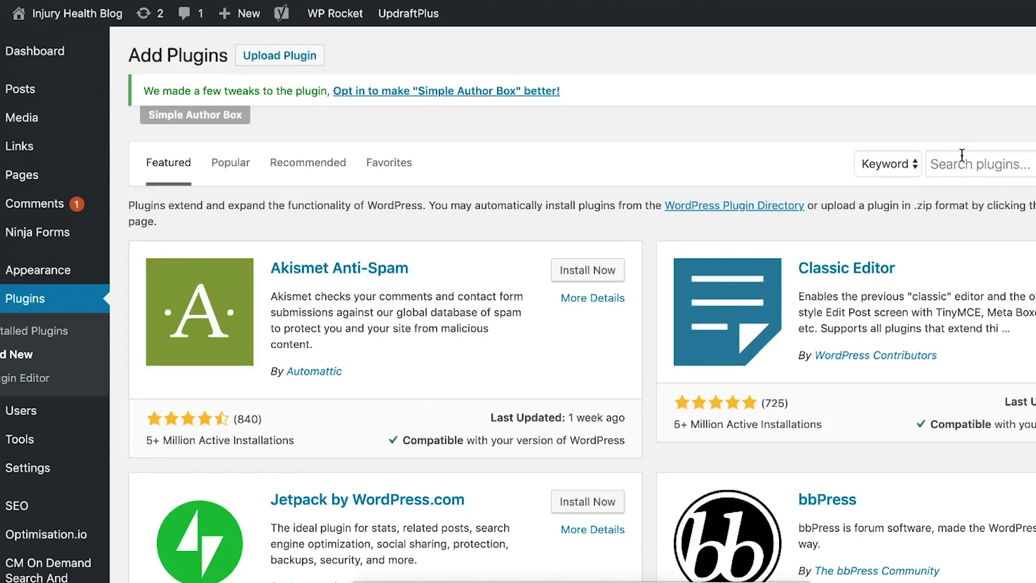
Search plugins for 'find and replace', confirm CM On Demand Search And Replace is active, and return to its rules form.
{"action": "left_click", "coordinate": [962, 160]}
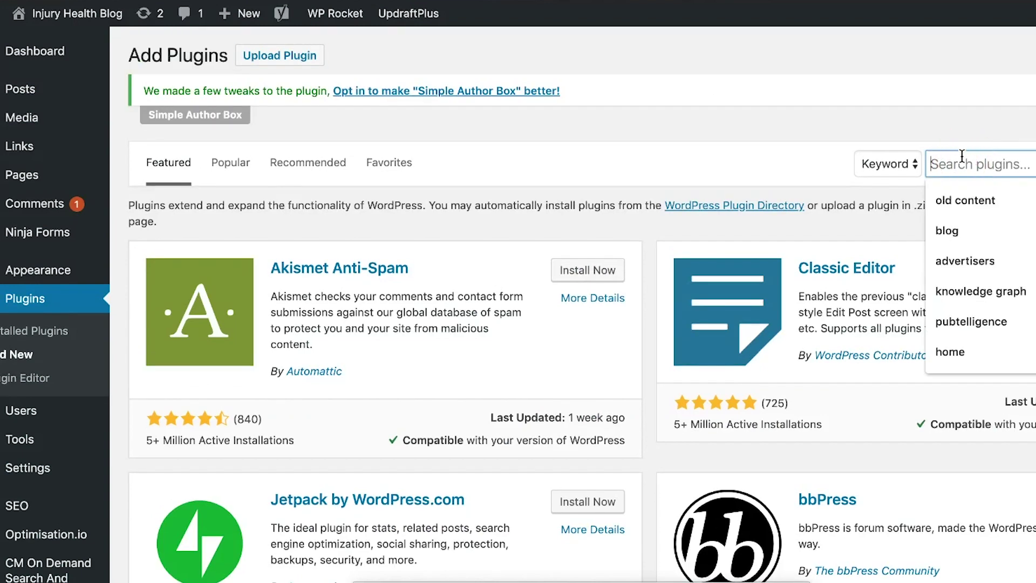
{"action": "type", "text": "find "}
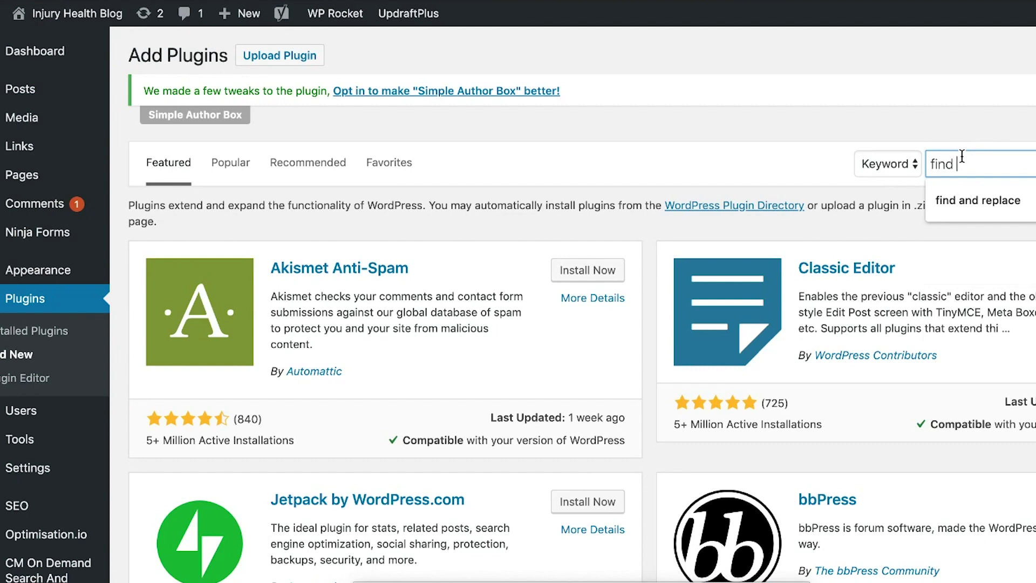
{"action": "type", "text": "and replace"}
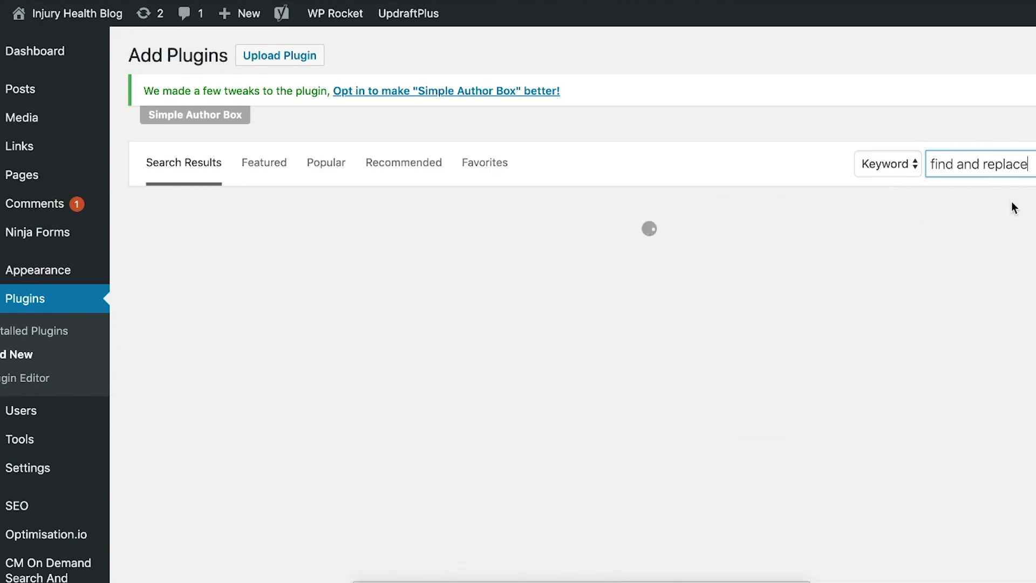
{"action": "scroll", "coordinate": [1011, 202], "scroll_direction": "down", "scroll_amount": 8}
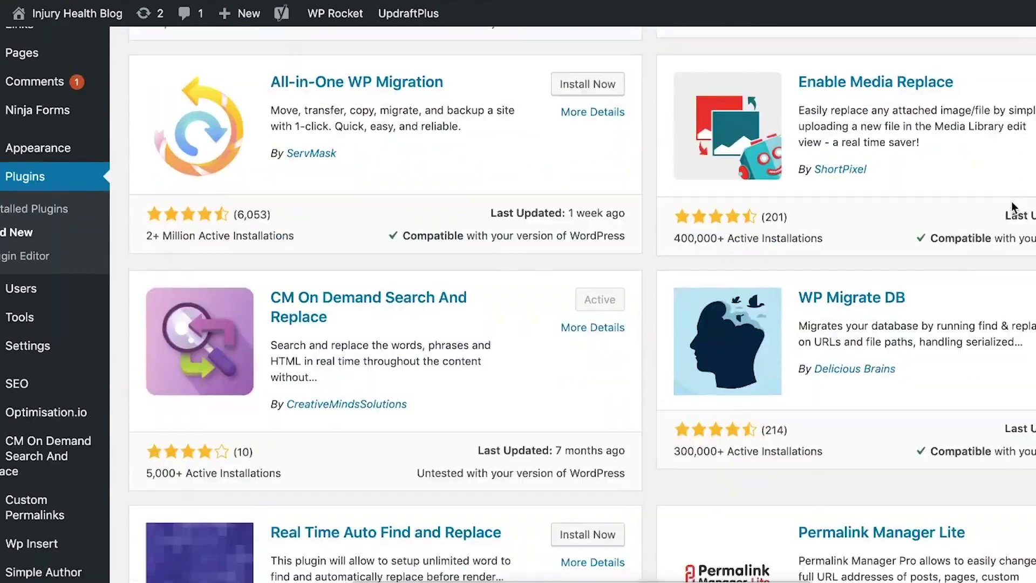
{"action": "scroll", "coordinate": [1012, 208], "scroll_direction": "down", "scroll_amount": 3}
{"action": "scroll", "coordinate": [1012, 208], "scroll_direction": "up", "scroll_amount": 8}
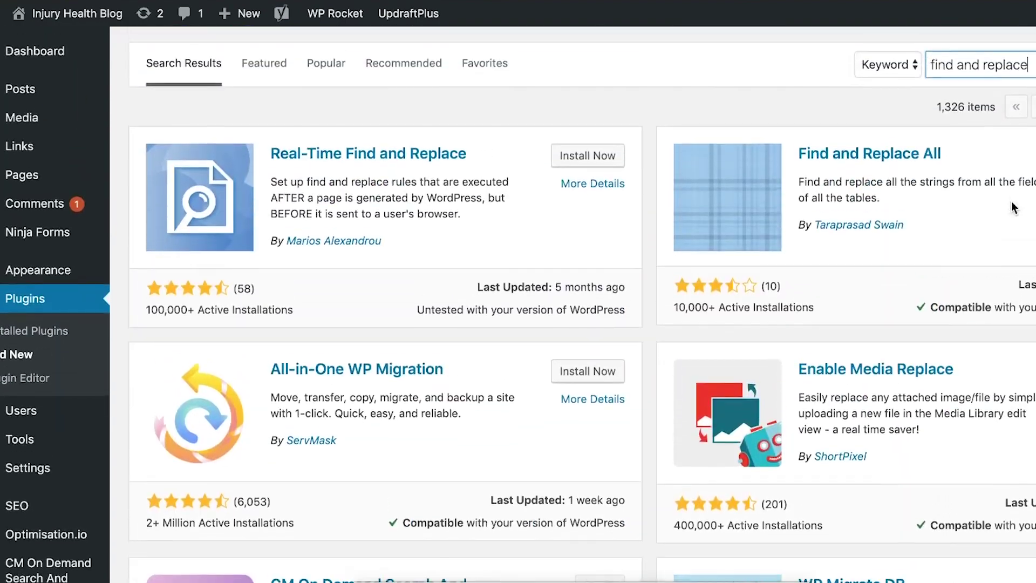
{"action": "scroll", "coordinate": [1011, 202], "scroll_direction": "down", "scroll_amount": 9}
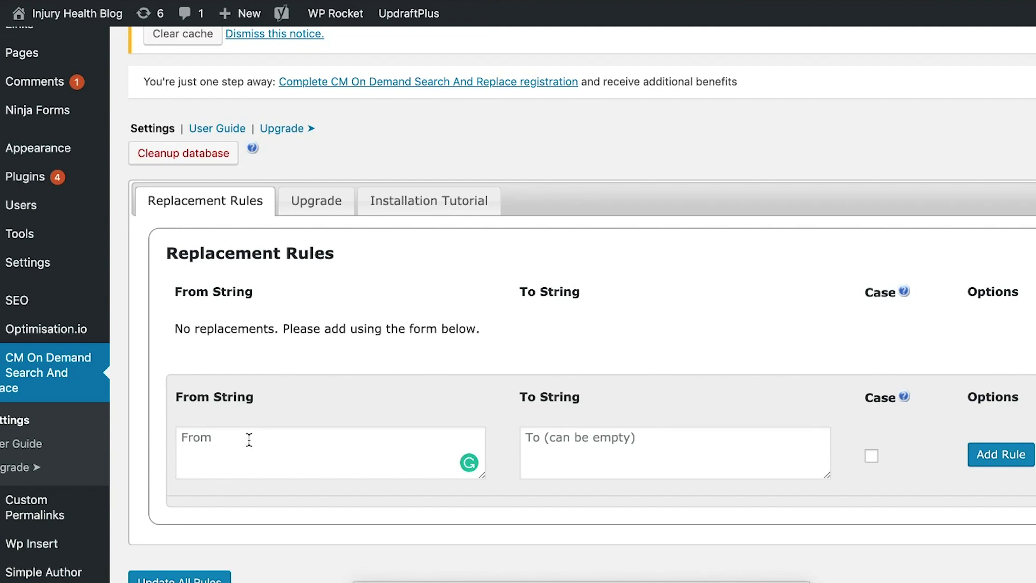
{"action": "left_click", "coordinate": [573, 442]}
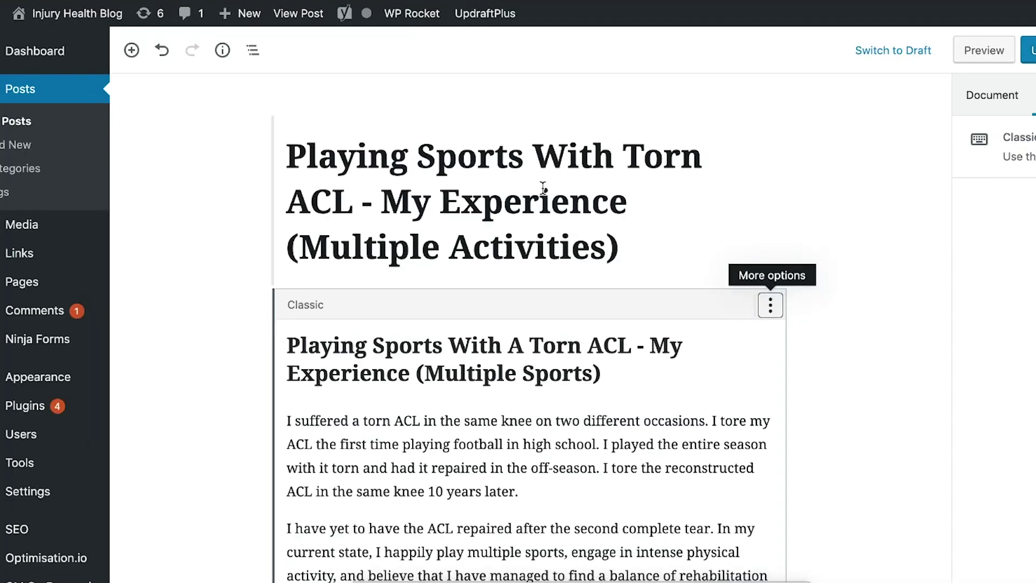
Switch the post's Classic block to Edit as HTML from its More options menu.
{"action": "scroll", "coordinate": [543, 188], "scroll_direction": "down", "scroll_amount": 4}
{"action": "scroll", "coordinate": [542, 188], "scroll_direction": "up", "scroll_amount": 4}
{"action": "scroll", "coordinate": [543, 188], "scroll_direction": "down", "scroll_amount": 7}
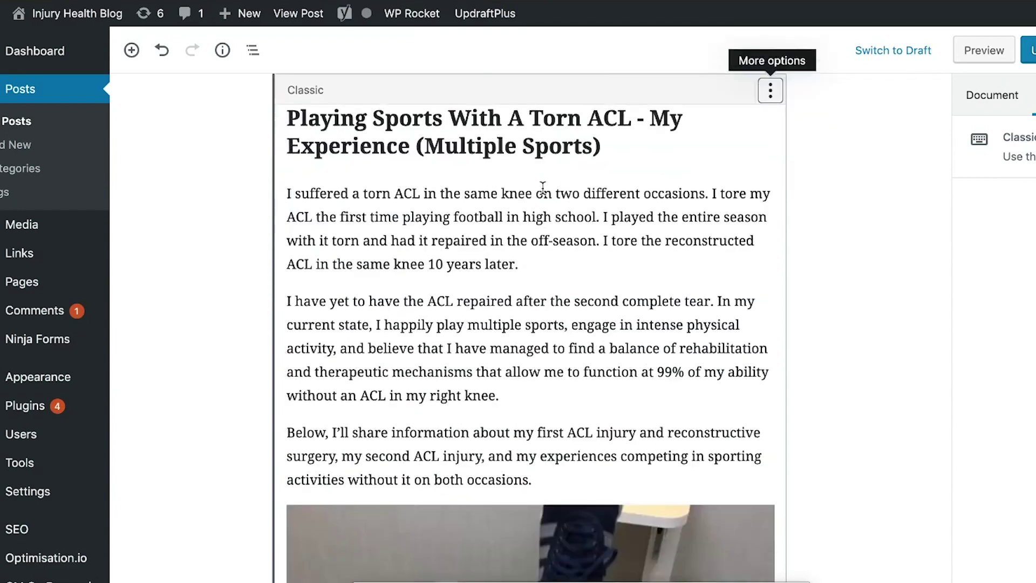
{"action": "scroll", "coordinate": [543, 187], "scroll_direction": "up", "scroll_amount": 2}
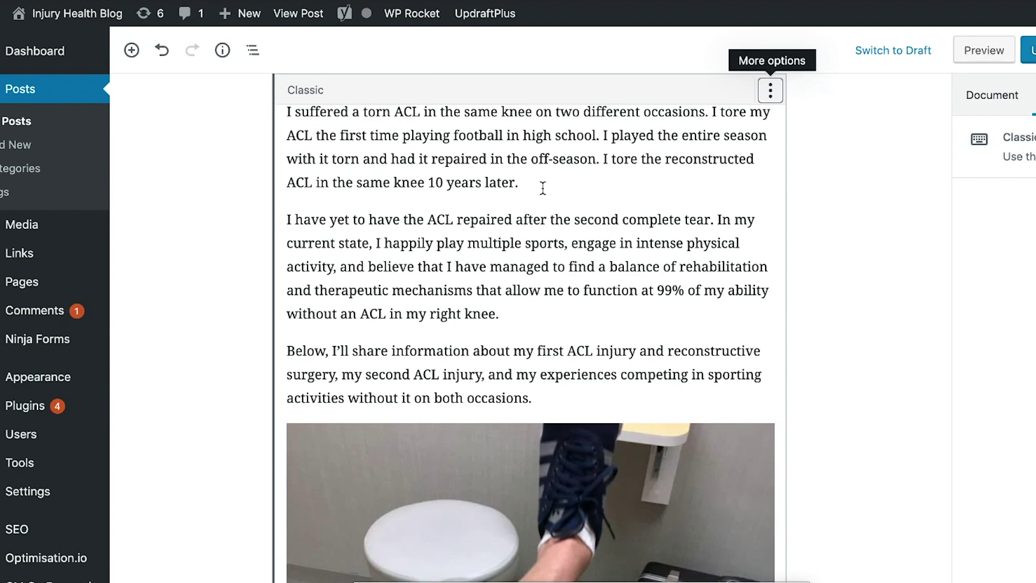
{"action": "scroll", "coordinate": [564, 267], "scroll_direction": "down", "scroll_amount": 15}
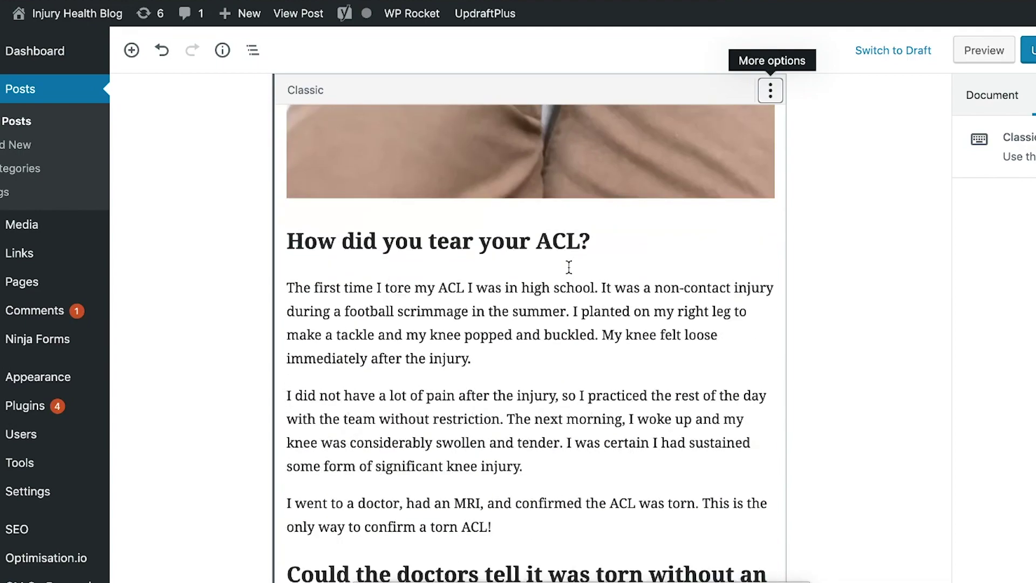
{"action": "scroll", "coordinate": [569, 267], "scroll_direction": "up", "scroll_amount": 9}
{"action": "scroll", "coordinate": [569, 268], "scroll_direction": "up", "scroll_amount": 6}
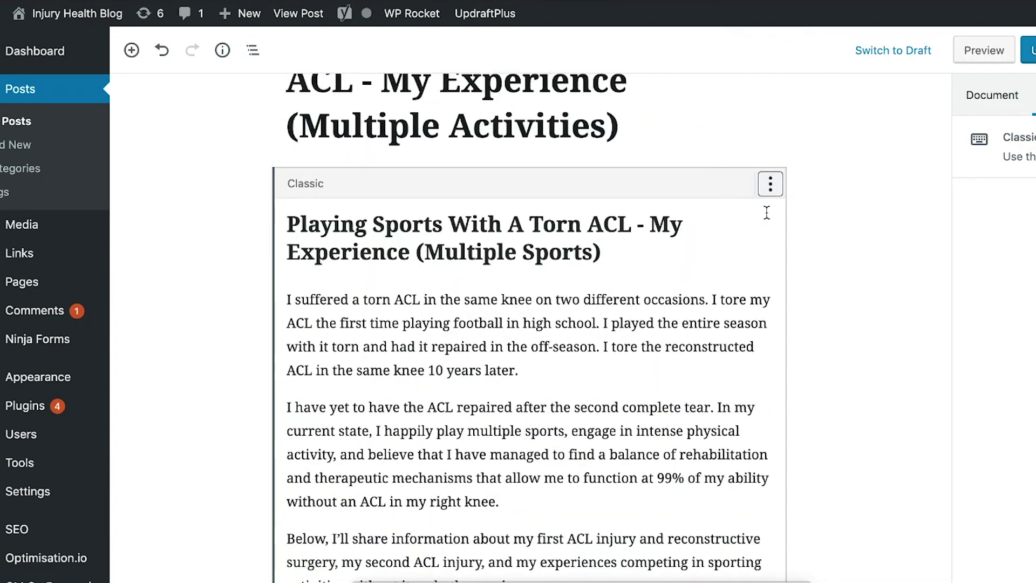
{"action": "left_click", "coordinate": [771, 186]}
{"action": "left_click", "coordinate": [799, 380]}
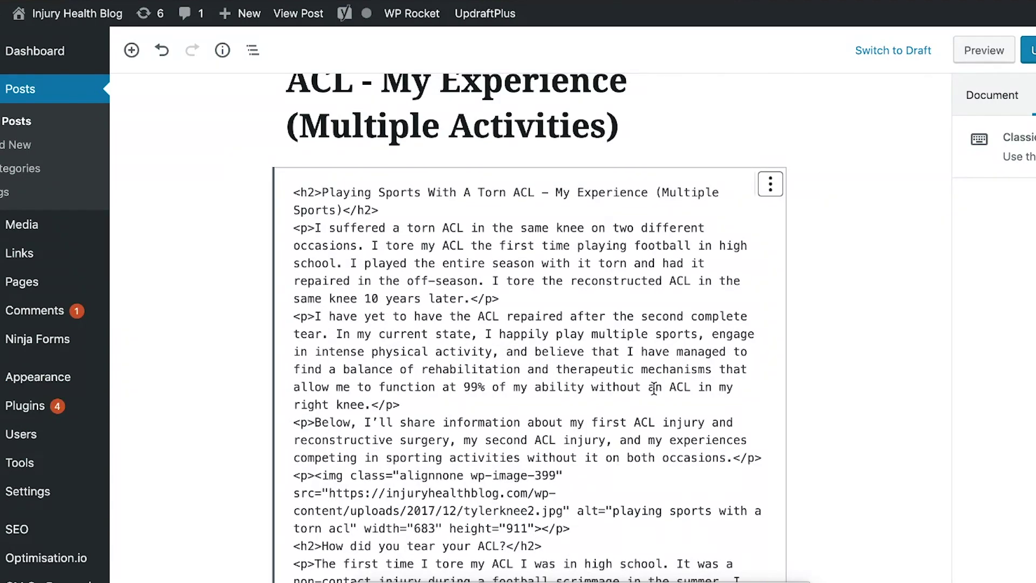
Find 'amazon' in the post HTML and copy the first link's opening from '<a' to 'amazon.com'.
{"action": "key", "text": "ctrl+f"}
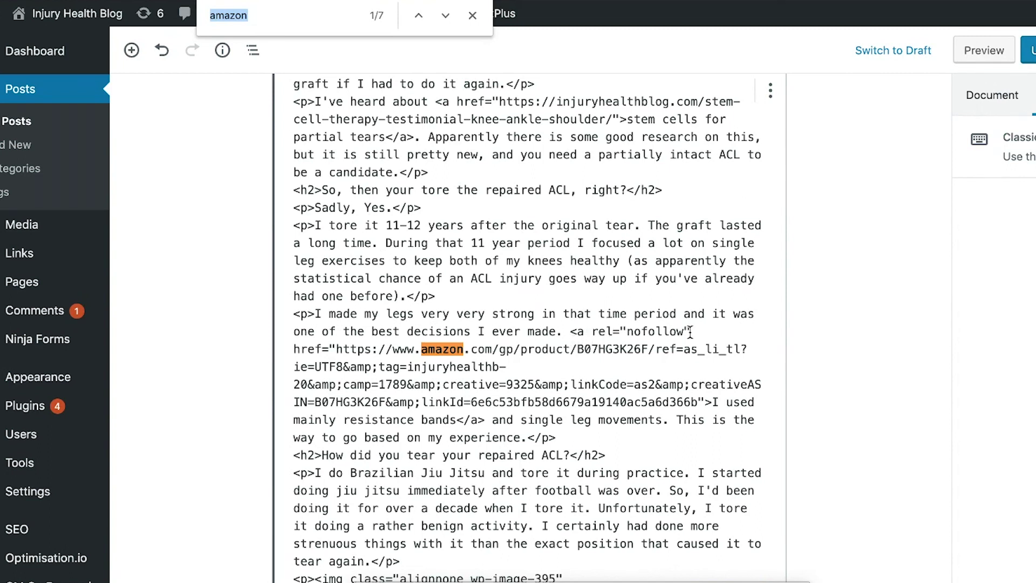
{"action": "left_click_drag", "start_coordinate": [693, 333], "coordinate": [578, 333]}
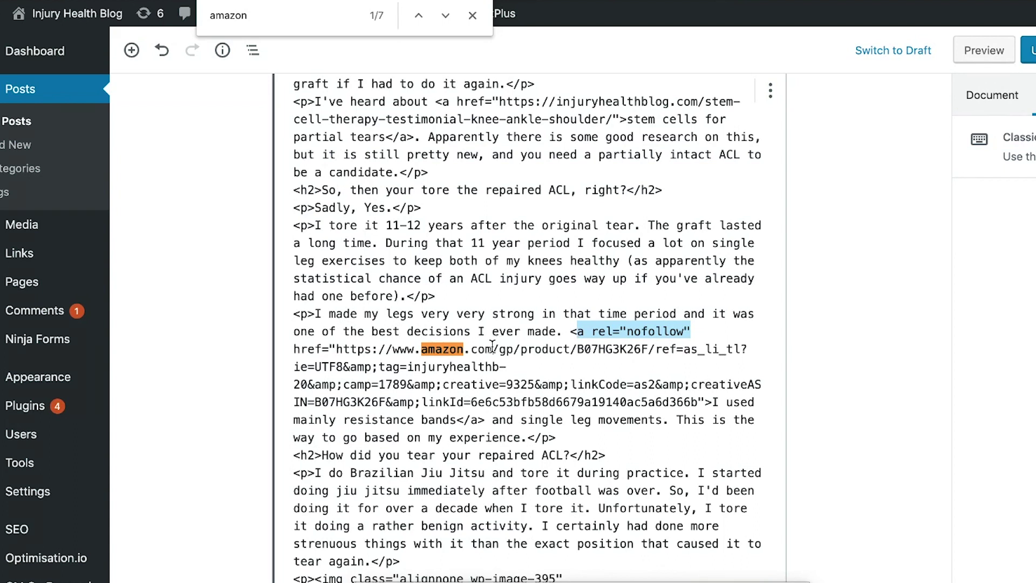
{"action": "left_click_drag", "start_coordinate": [492, 348], "coordinate": [571, 328]}
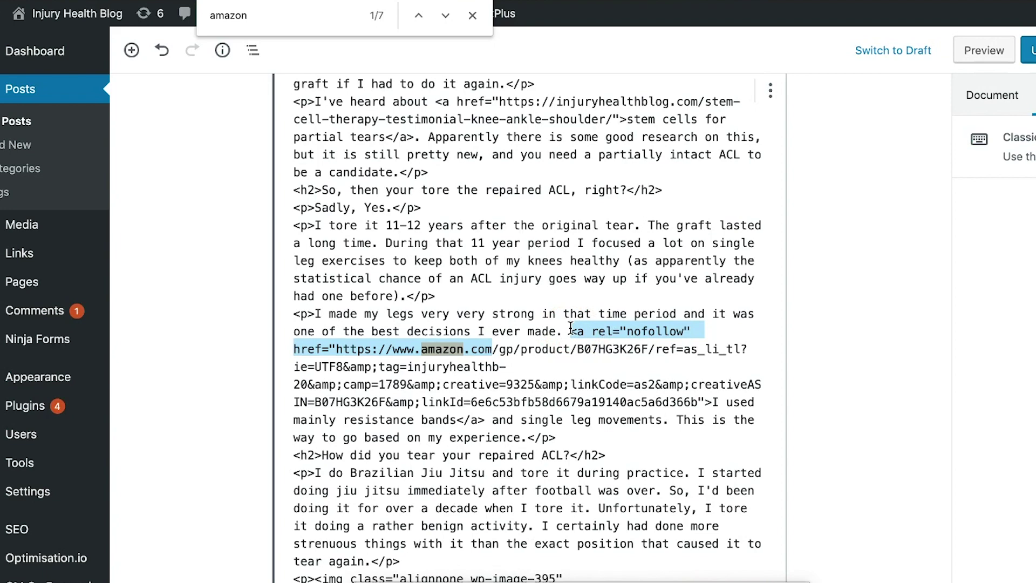
{"action": "left_click_drag", "start_coordinate": [571, 328], "coordinate": [571, 328]}
{"action": "key", "text": "ctrl+c"}
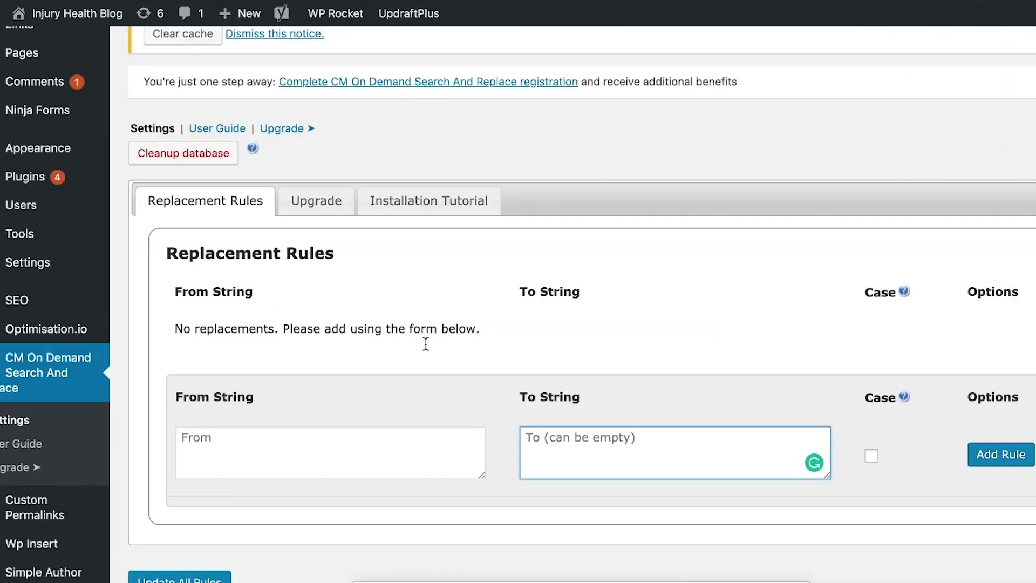
{"action": "left_click", "coordinate": [372, 447]}
Paste the link opening into From and To strings, replacing 'nofollow' with 'sponsored' in To.
{"action": "key", "text": "ctrl+v"}
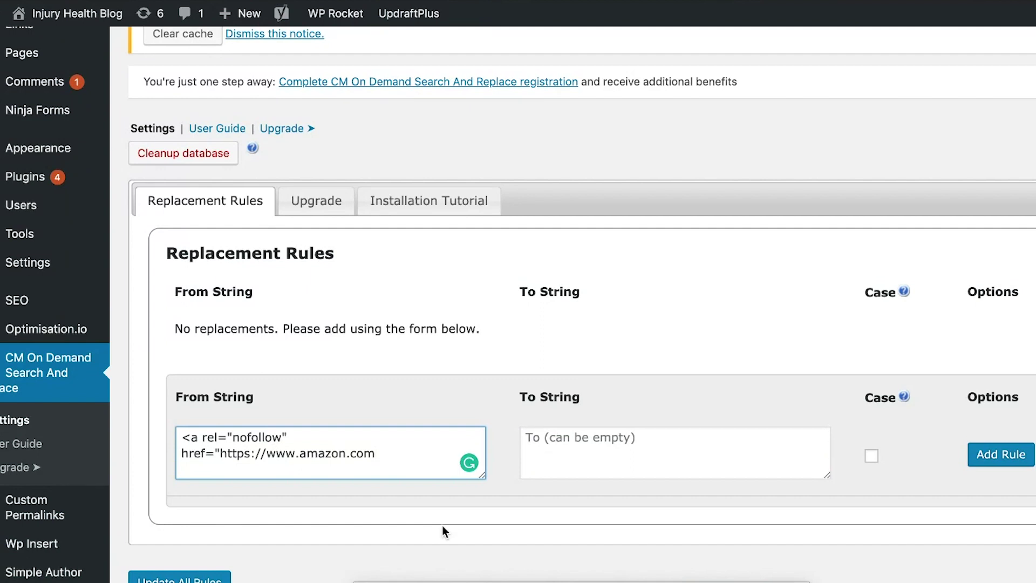
{"action": "left_click", "coordinate": [559, 447]}
{"action": "key", "text": "ctrl+v"}
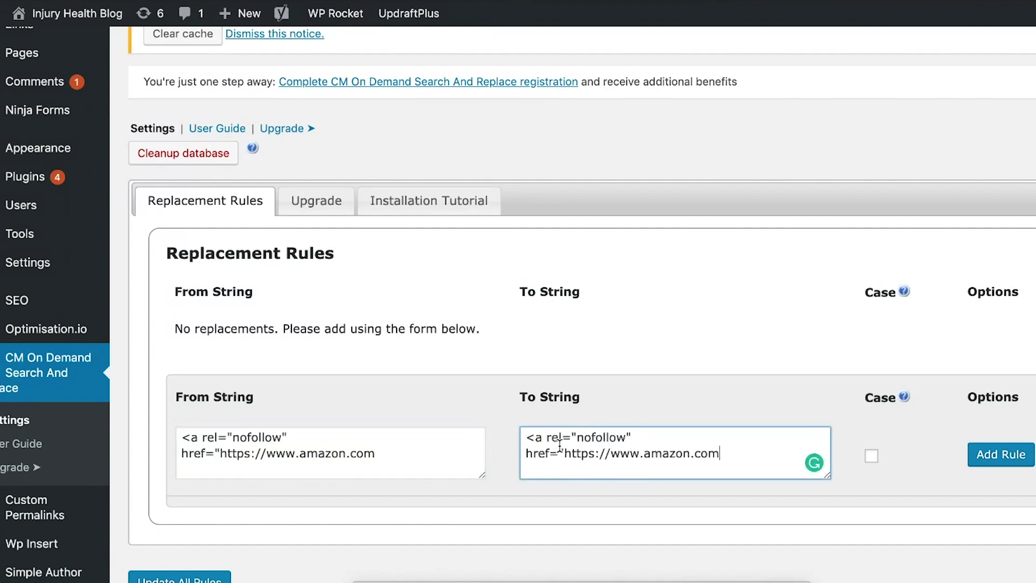
{"action": "left_click_drag", "start_coordinate": [627, 437], "coordinate": [600, 436]}
{"action": "double_click", "coordinate": [600, 436]}
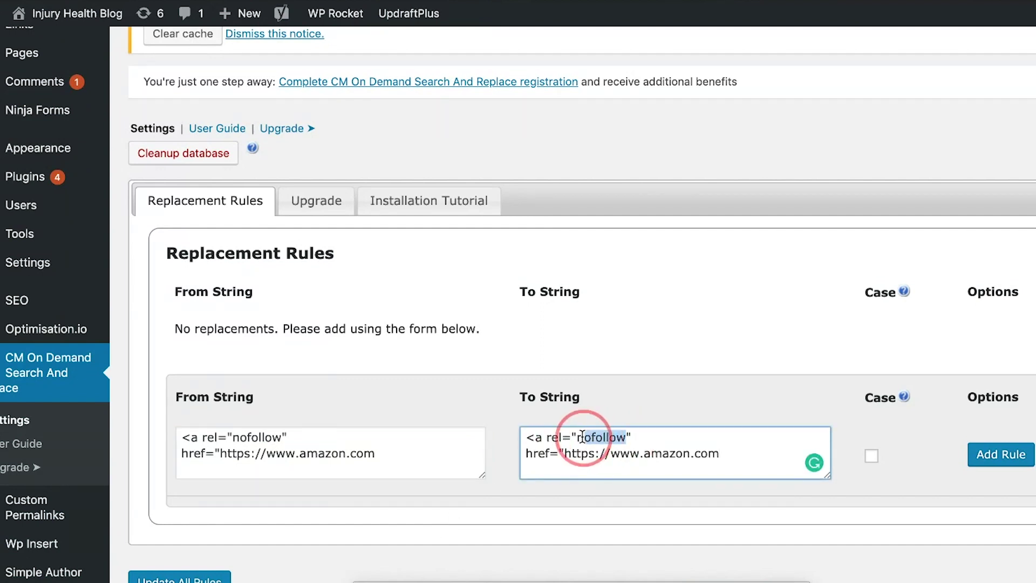
{"action": "type", "text": "sponsored"}
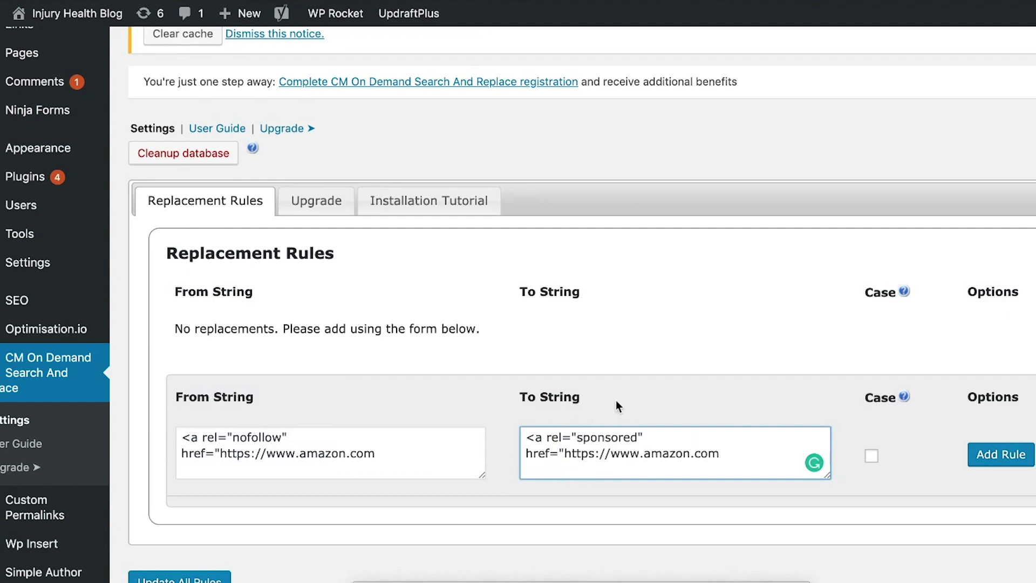
{"action": "left_click", "coordinate": [650, 377]}
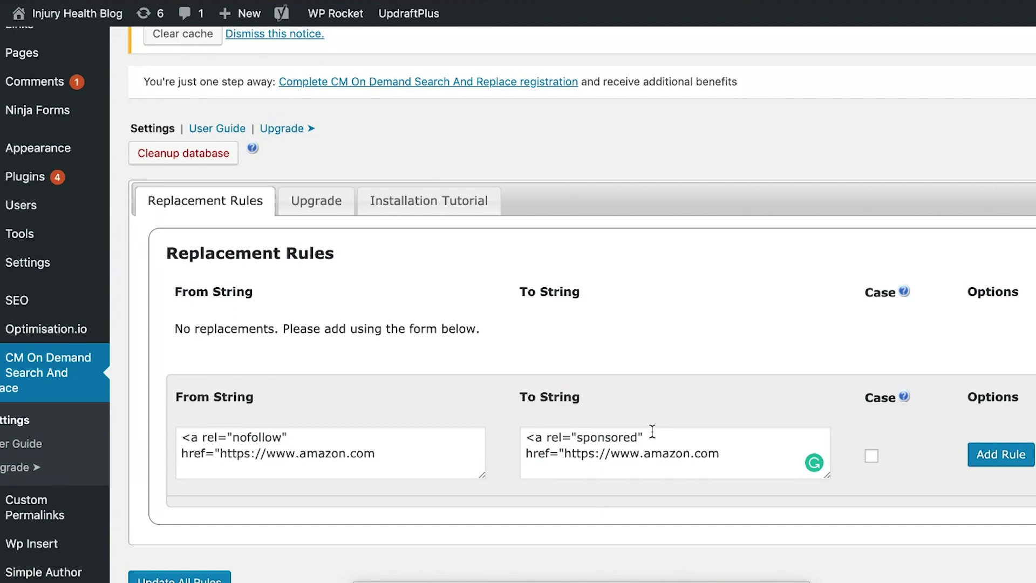
{"action": "left_click", "coordinate": [582, 438]}
{"action": "left_click", "coordinate": [634, 440]}
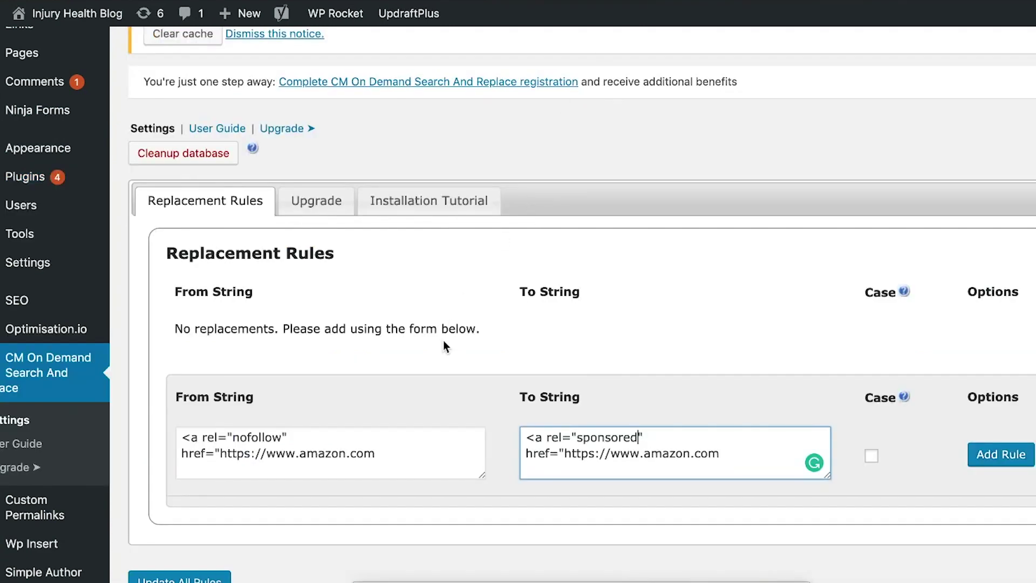
{"action": "scroll", "coordinate": [442, 339], "scroll_direction": "up", "scroll_amount": 1}
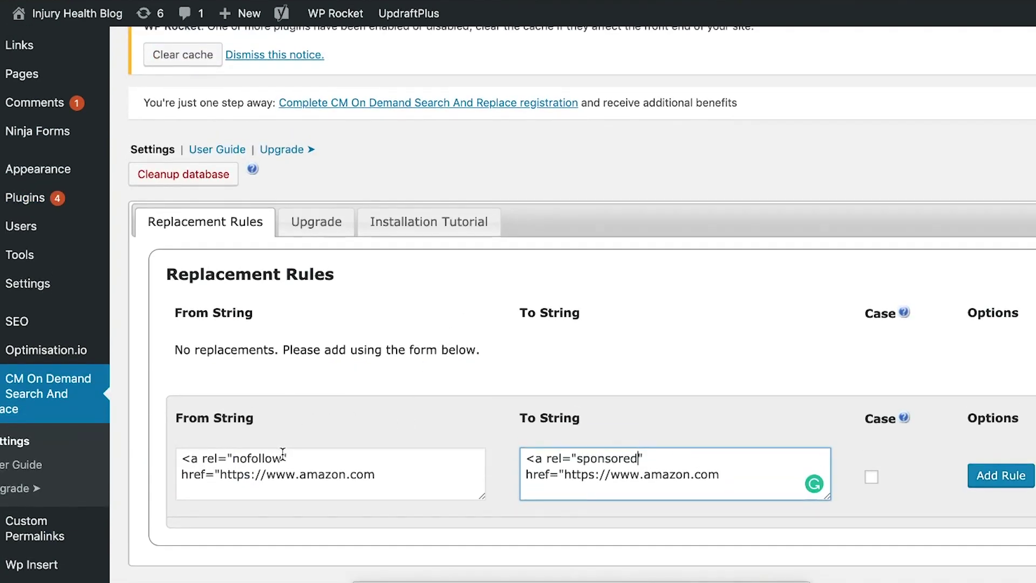
Delete rel="nofollow" from the From string and review it against the rel="sponsored" To string.
{"action": "left_click_drag", "start_coordinate": [289, 455], "coordinate": [203, 455]}
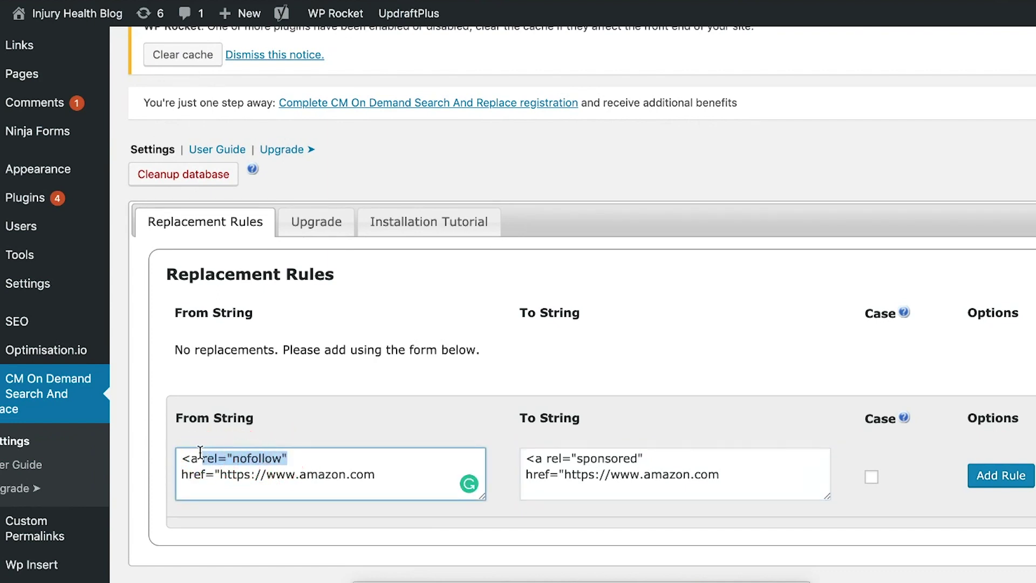
{"action": "key", "text": "BackSpace"}
{"action": "key", "text": "BackSpace"}
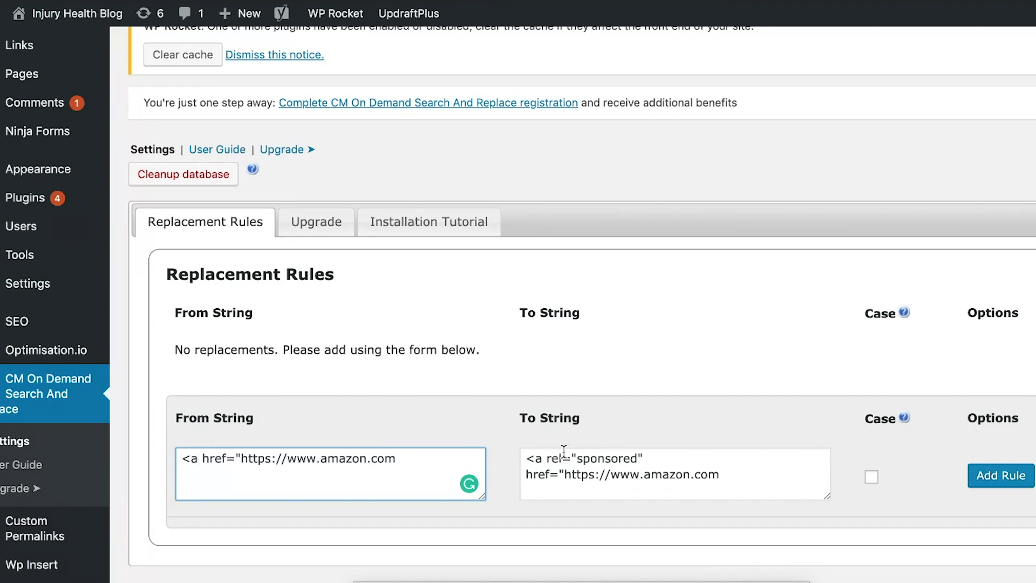
{"action": "left_click_drag", "start_coordinate": [546, 458], "coordinate": [642, 460]}
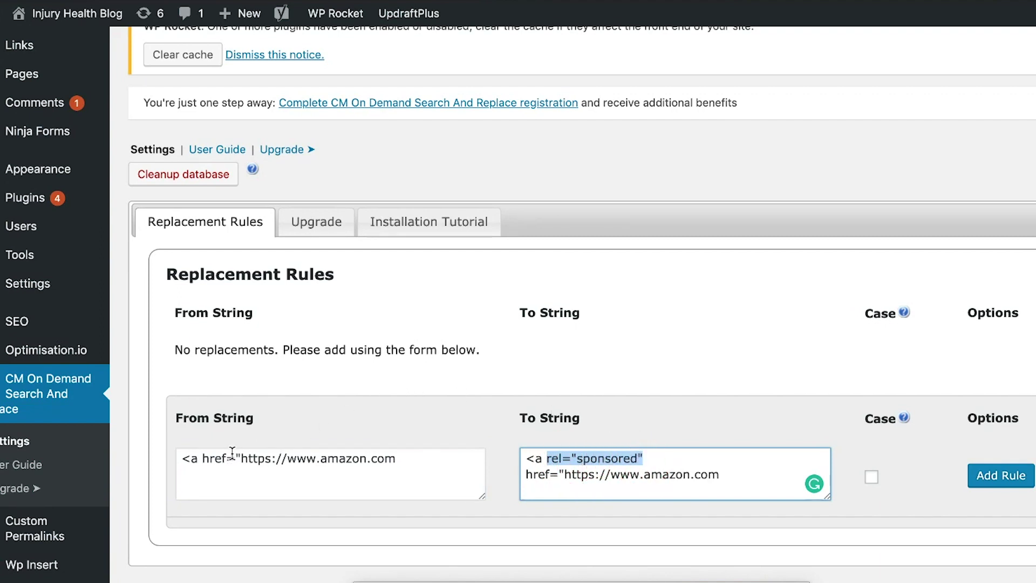
{"action": "left_click", "coordinate": [183, 461]}
{"action": "left_click_drag", "start_coordinate": [184, 462], "coordinate": [394, 464]}
{"action": "left_click", "coordinate": [584, 457]}
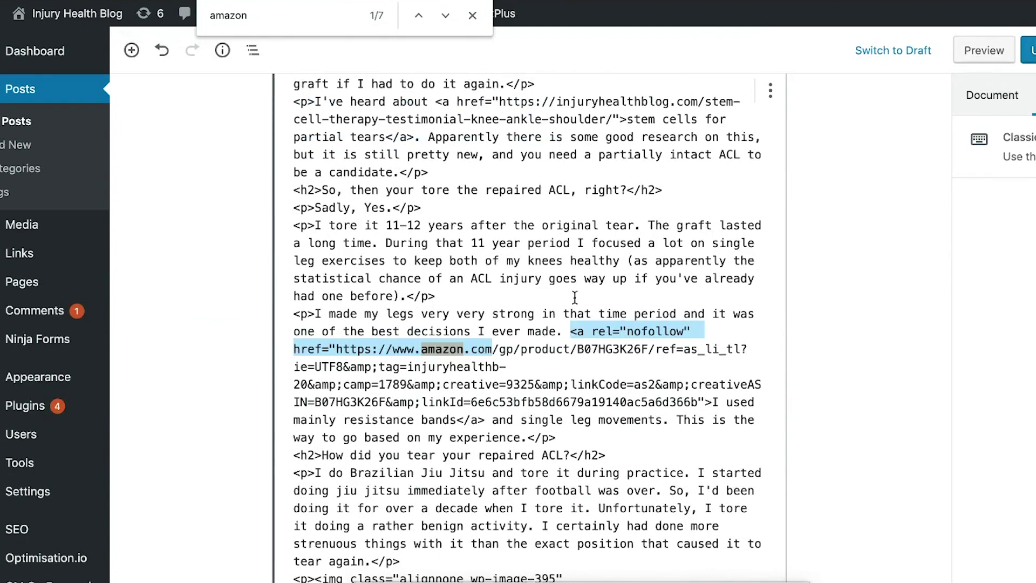
Highlight the first Amazon link's <a tag, link text and rel="nofollow" in the post HTML.
{"action": "left_click", "coordinate": [573, 330]}
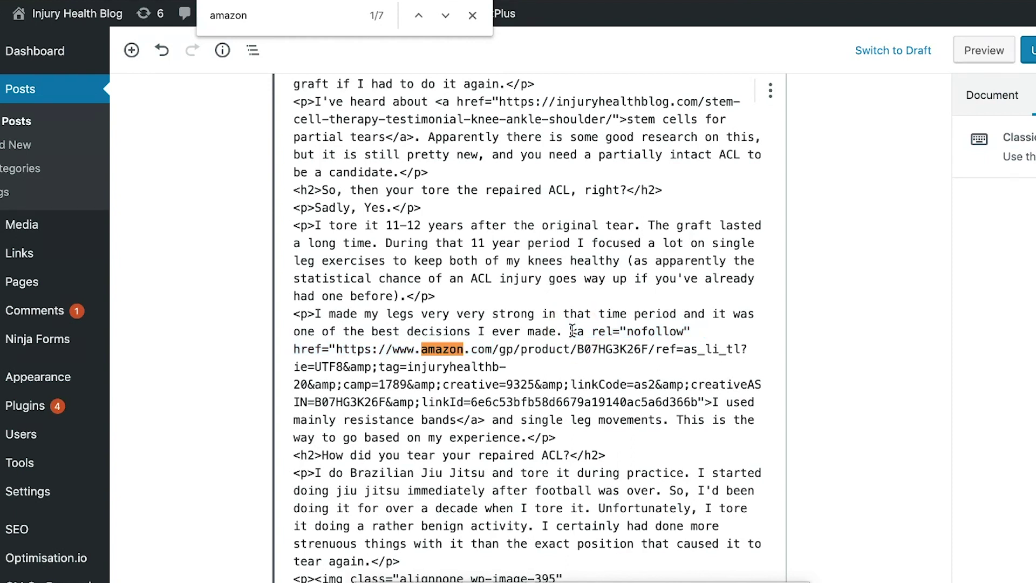
{"action": "left_click_drag", "start_coordinate": [570, 331], "coordinate": [584, 331]}
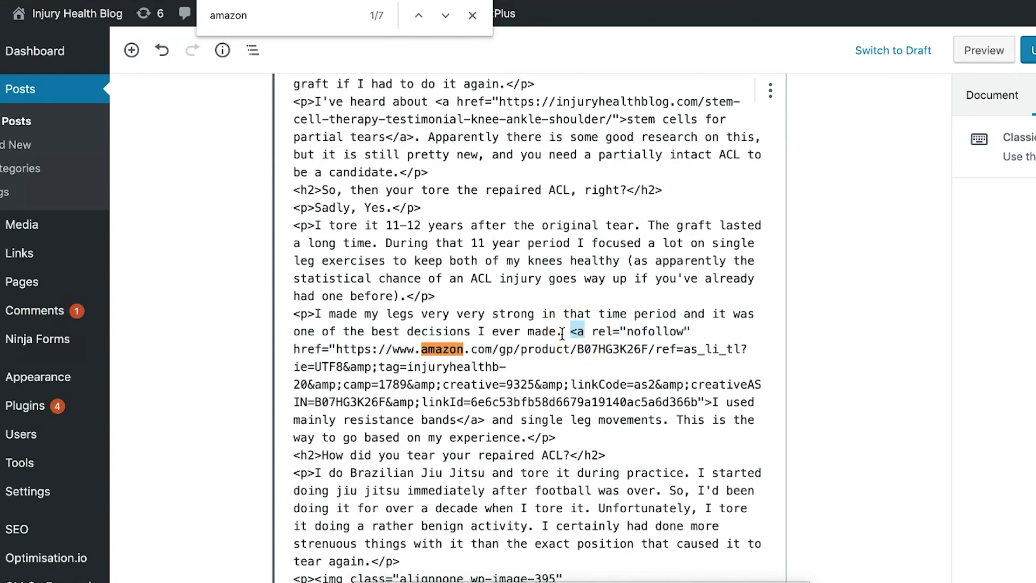
{"action": "left_click", "coordinate": [440, 351]}
{"action": "left_click_drag", "start_coordinate": [415, 351], "coordinate": [516, 442]}
{"action": "left_click", "coordinate": [495, 421]}
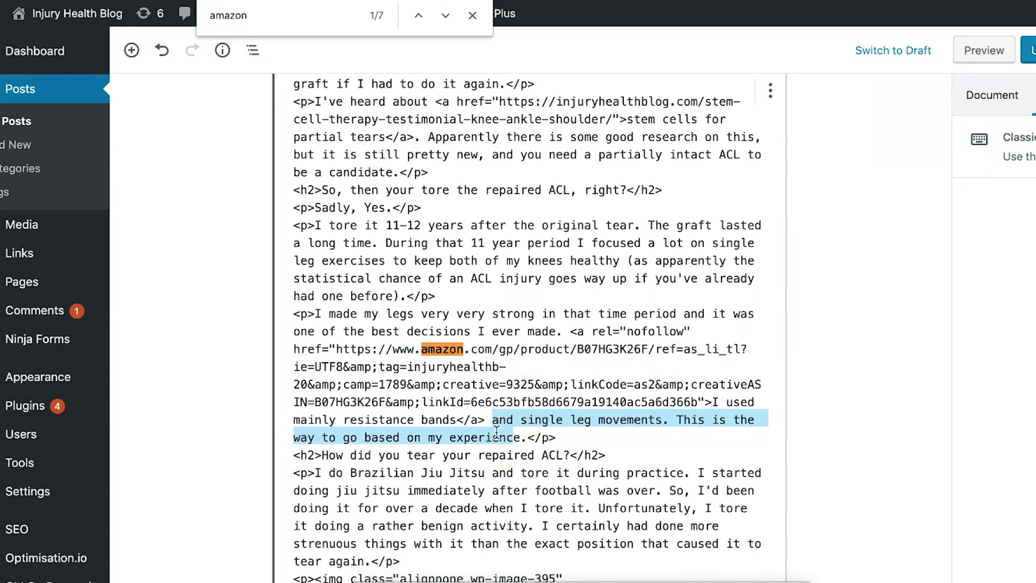
{"action": "left_click_drag", "start_coordinate": [456, 422], "coordinate": [396, 421]}
{"action": "left_click", "coordinate": [456, 424]}
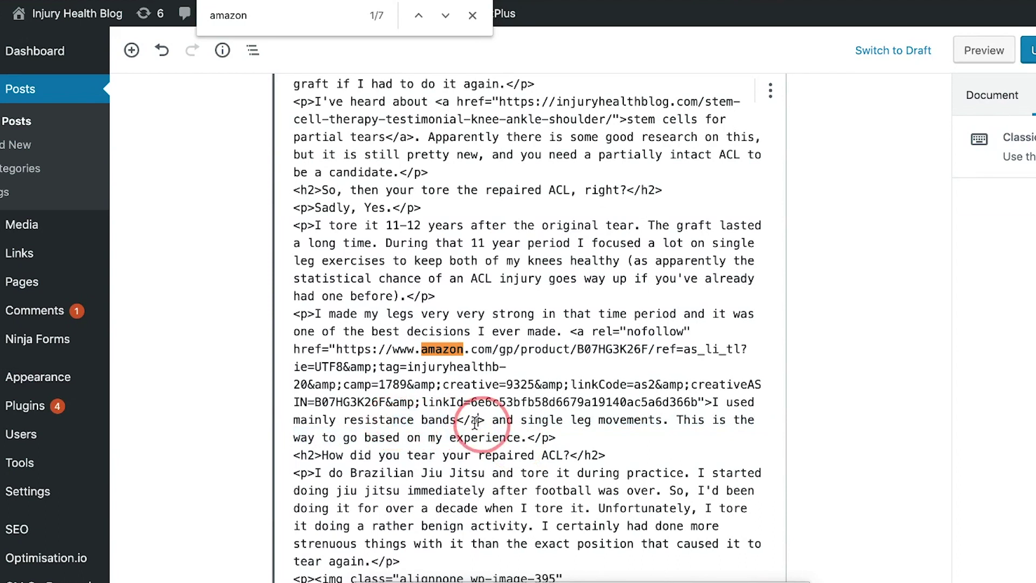
{"action": "left_click", "coordinate": [447, 406]}
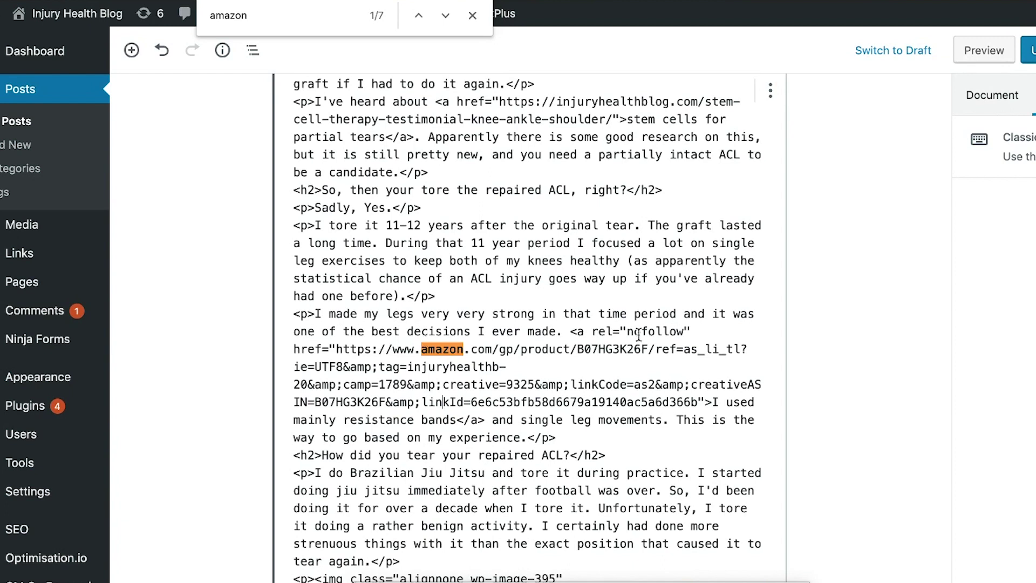
{"action": "left_click_drag", "start_coordinate": [634, 332], "coordinate": [675, 332]}
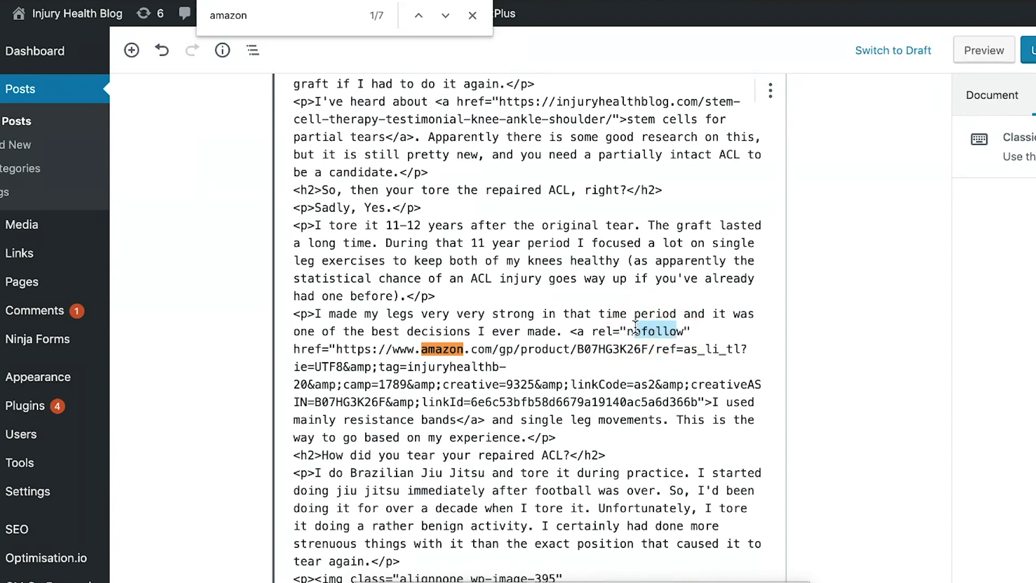